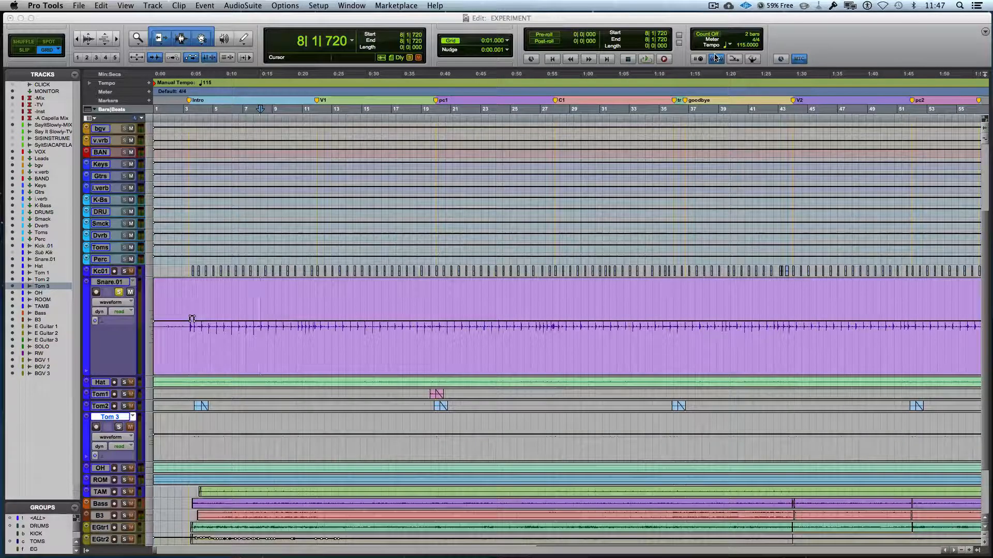
Step: Show the mixer and open the iZotope Alloy 2 insert on the Snare.01 track, repositioning its window over the channels
key(super+equal)
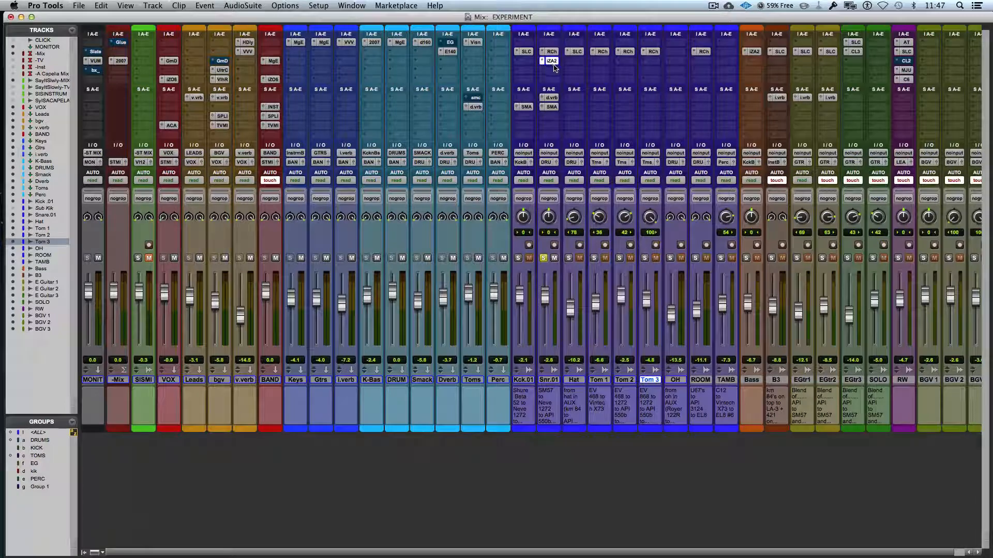
click(552, 61)
drag(409, 70, 341, 93)
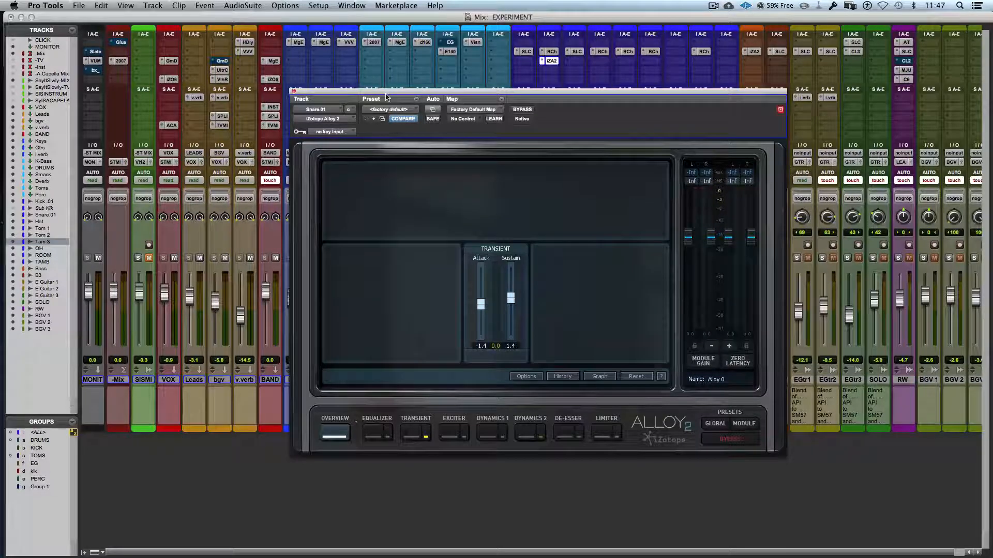
drag(388, 93, 369, 95)
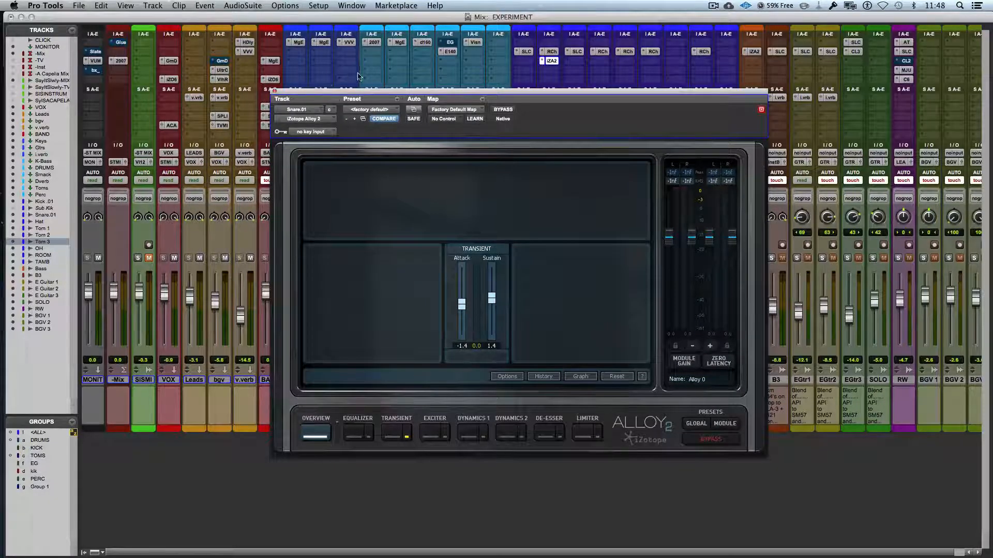
click(471, 17)
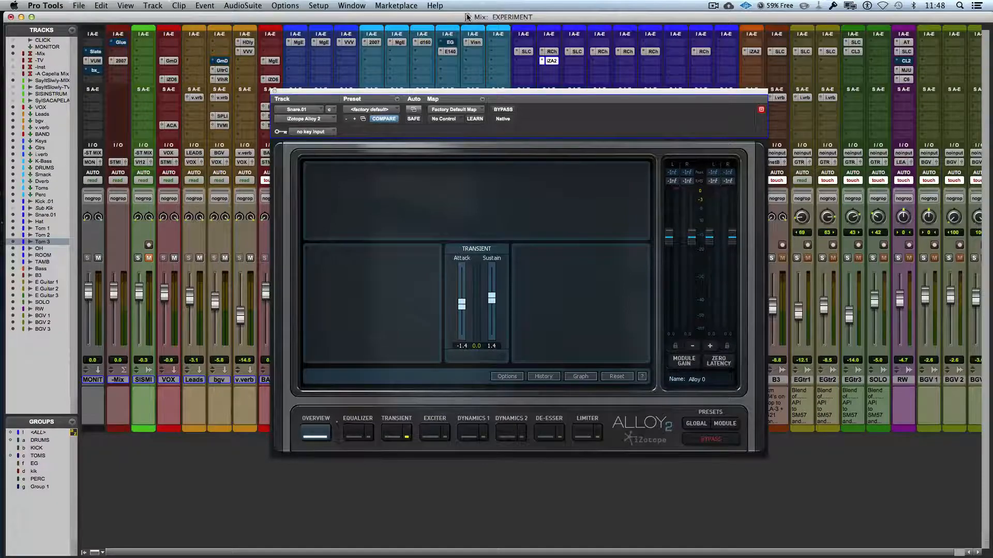
Step: Return to the Edit window, place the cursor on the Snare.01 track at 21|1|480, and bring the individual snare hits into close view
key(super+equal)
click(451, 304)
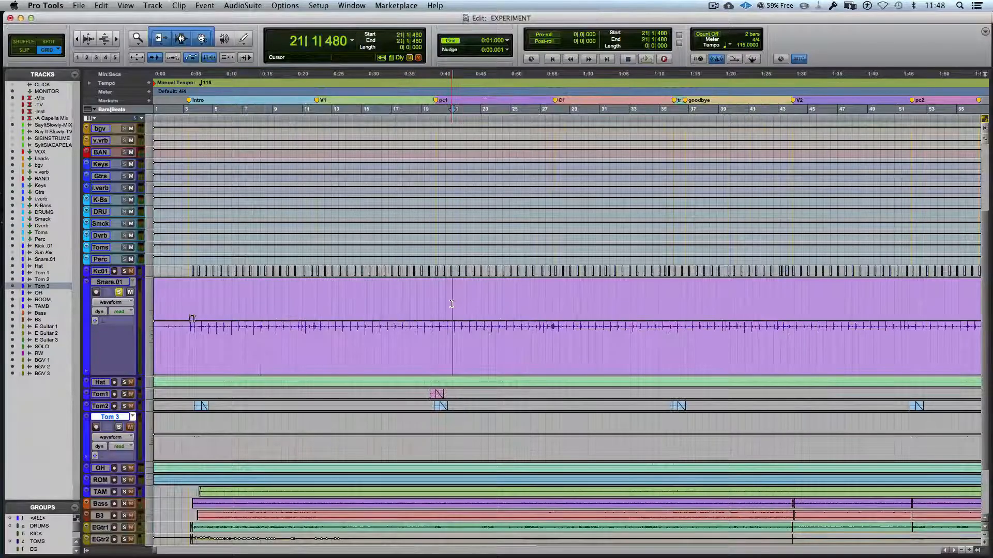
key(super+bracketright)
key(super+bracketright)
key(super+bracketright)
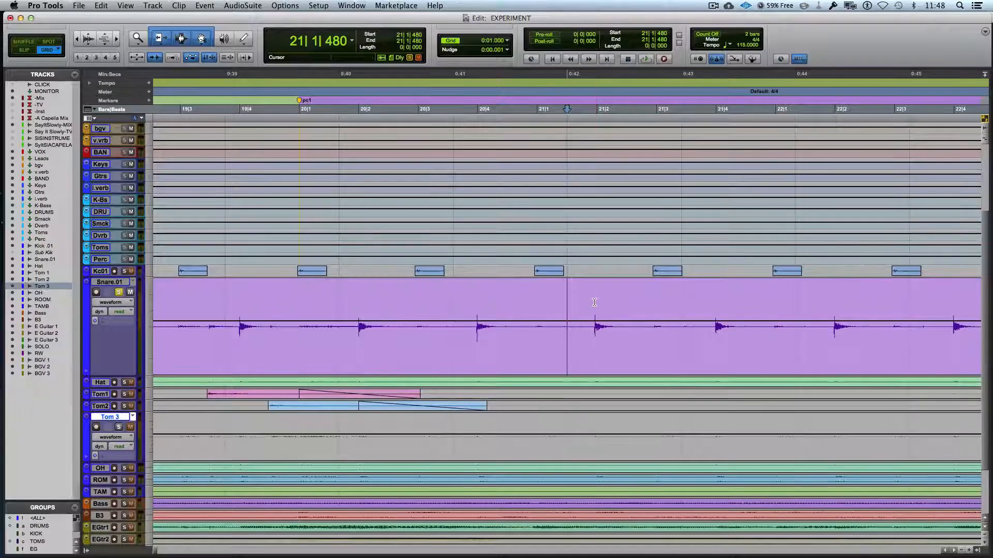
key(super+bracketright)
key(super+bracketright)
key(super+bracketright)
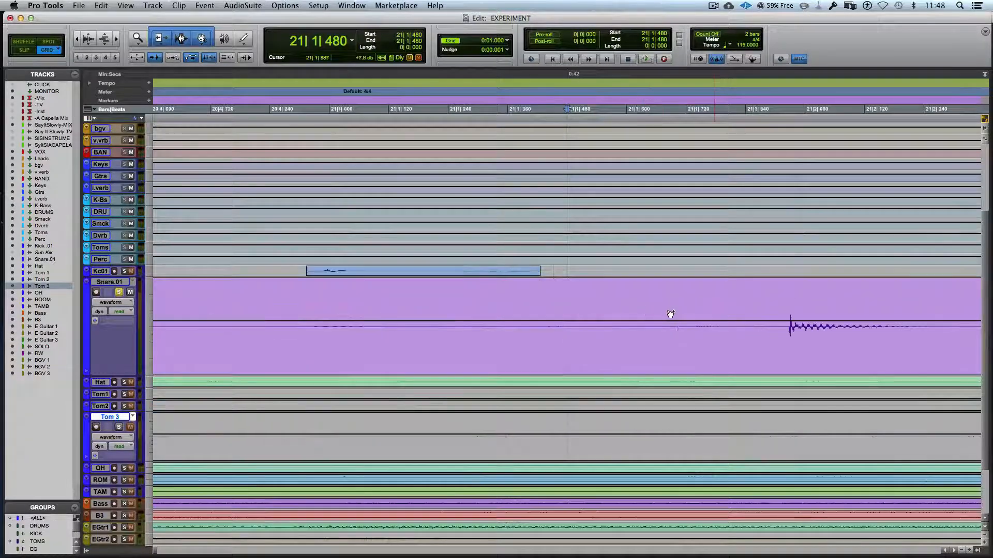
key(super+bracketright)
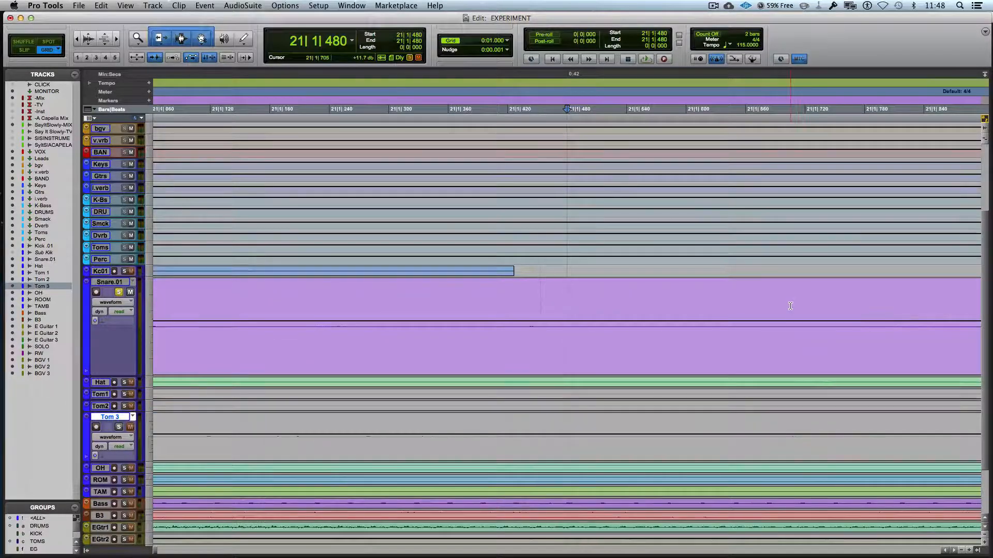
key(super+bracketleft)
key(super+bracketleft)
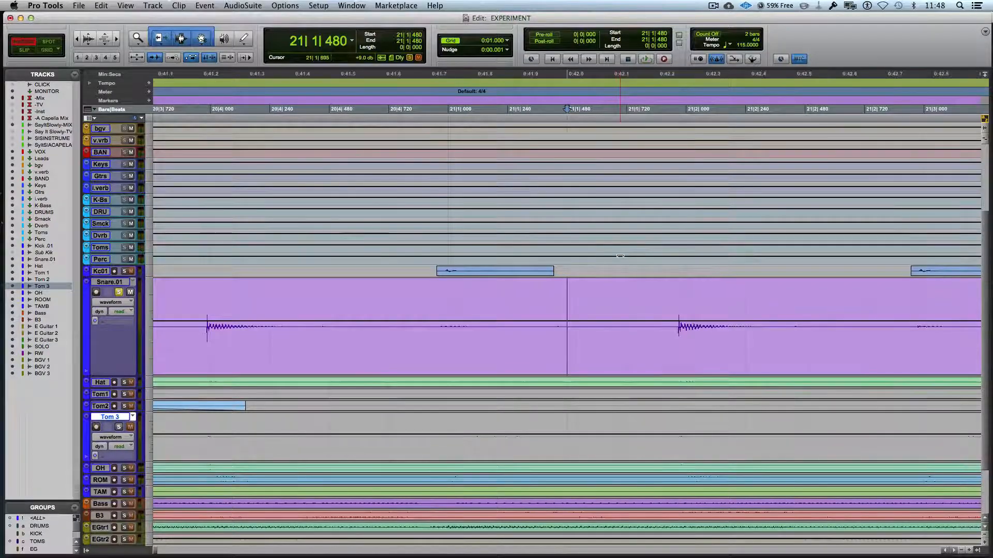
Step: In Slip mode, select the initial attack of the snare hit just before 21|2|000, from 21|1|929 to 21|1|934
key(F2)
click(676, 307)
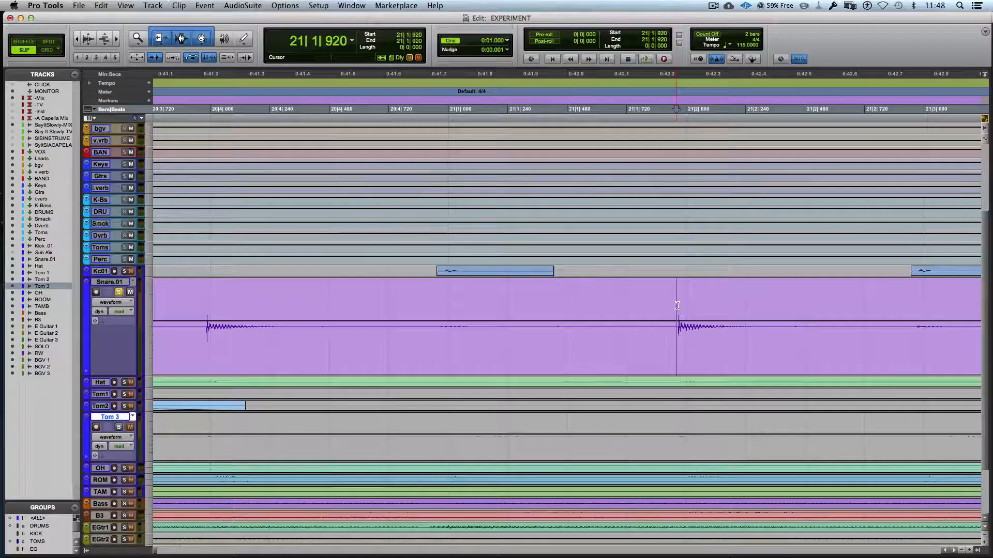
key(super+bracketright)
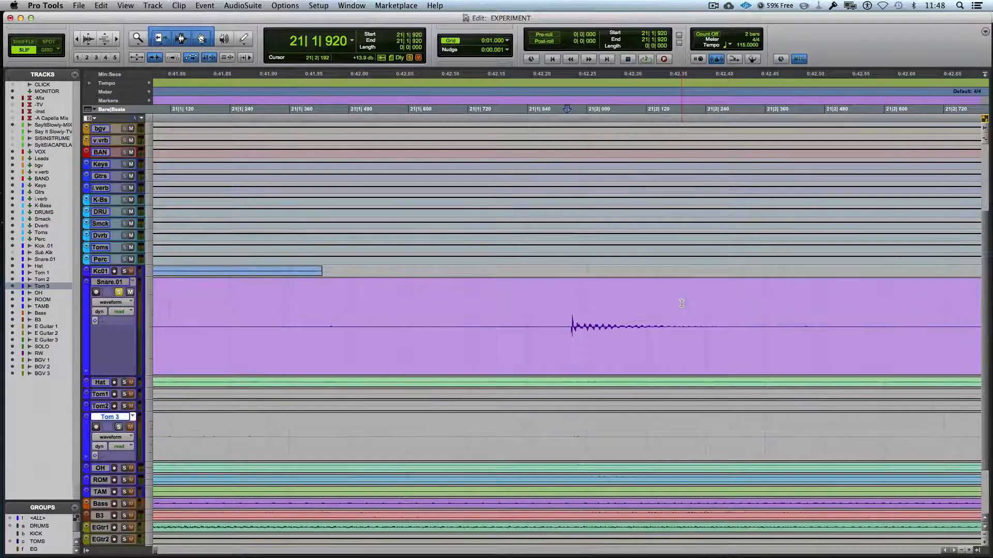
key(super+bracketright)
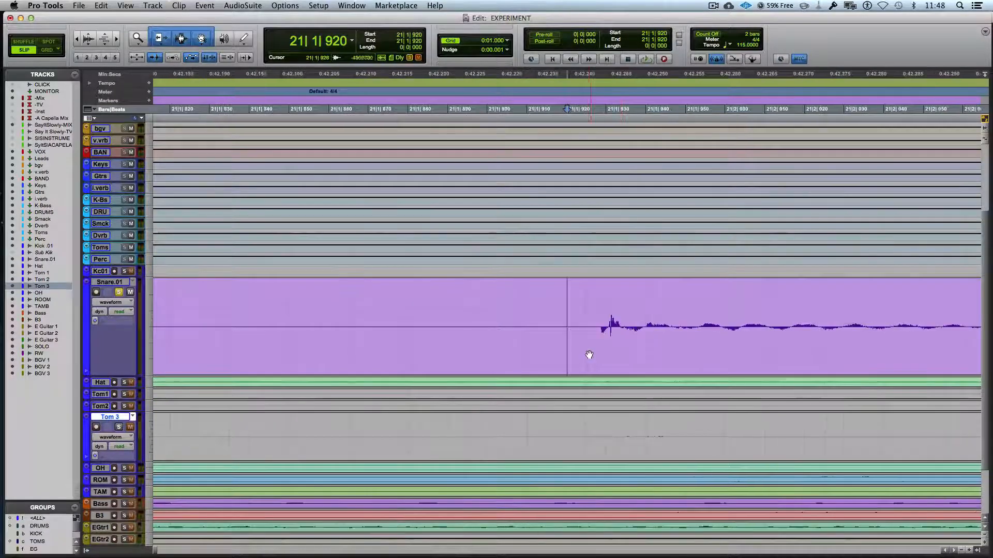
key(super+bracketright)
key(super+bracketright)
drag(633, 317, 673, 317)
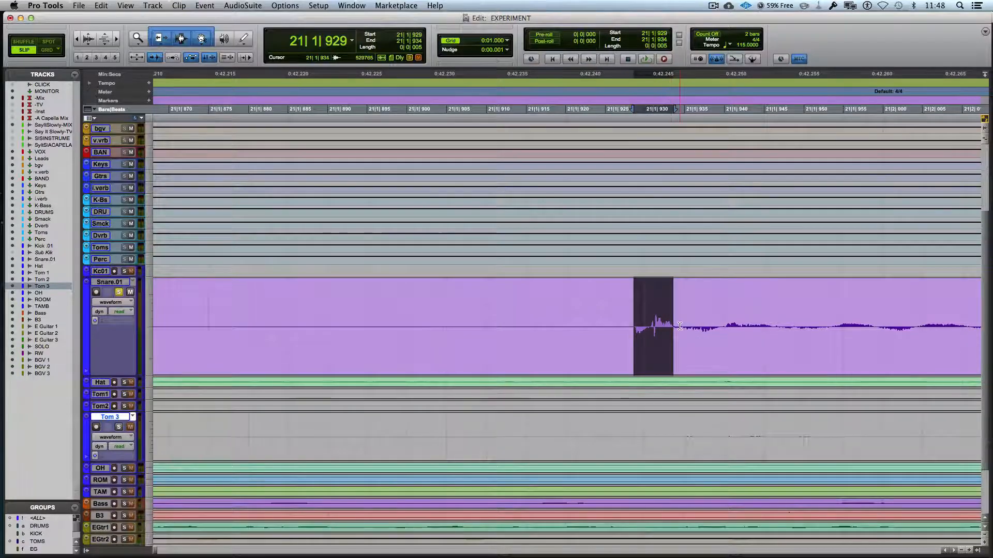
Step: Change the main counter to Min:Secs and highlight the milliseconds of the selection's length
key(super+bracketleft)
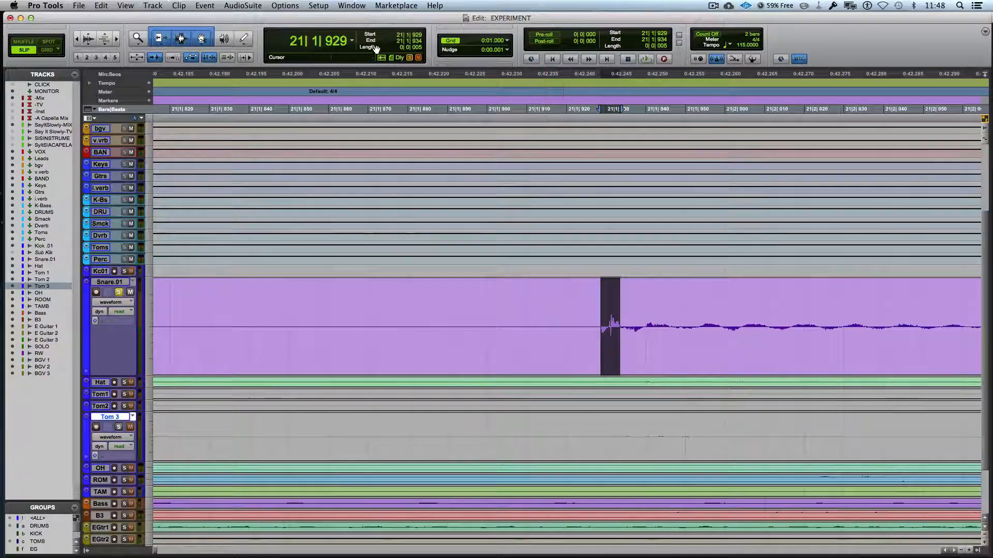
click(352, 40)
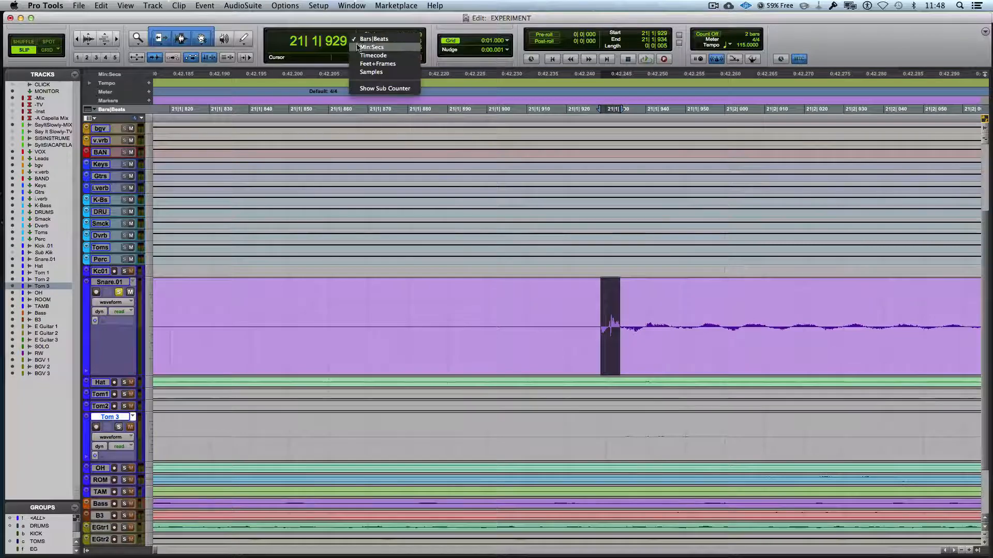
click(361, 49)
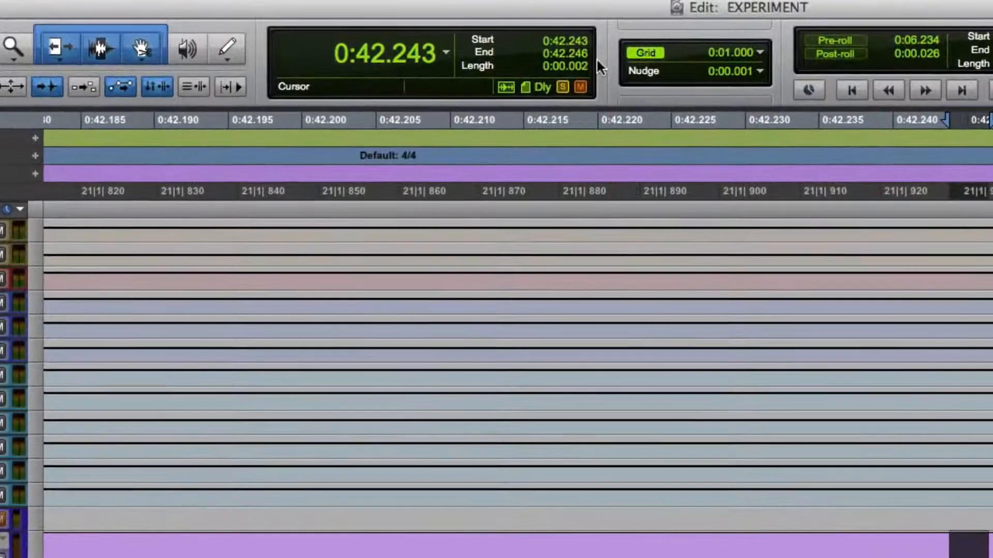
click(580, 66)
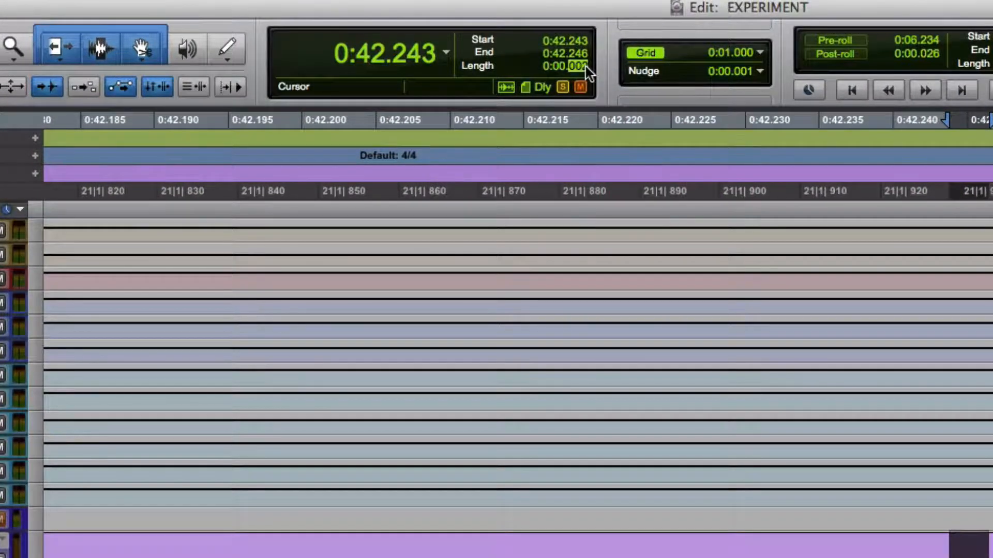
Step: Examine the selected snare attack at close and wide zoom levels, and place the cursor ahead of the hit at 0:42.136
key(super+])
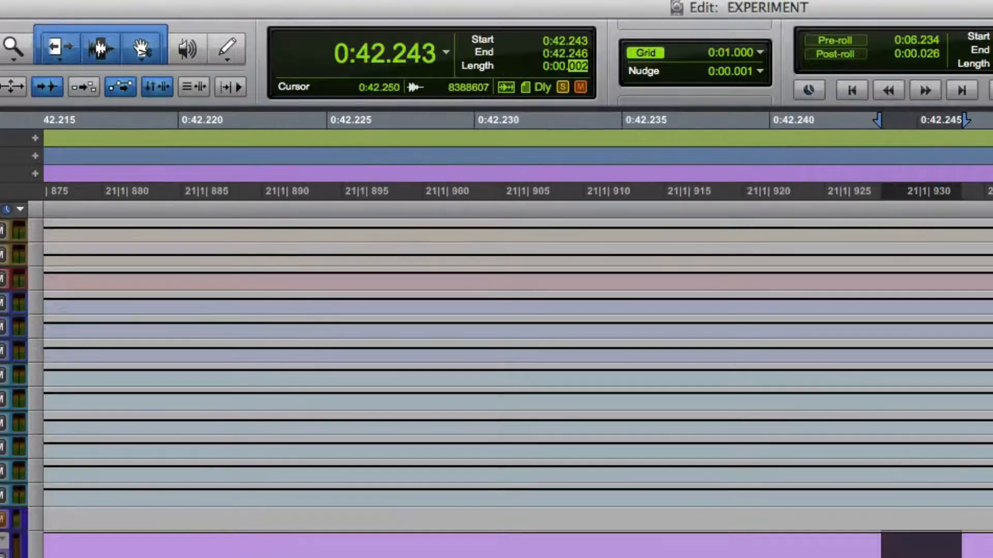
key(super+])
key(super+])
key(super+[)
key(super+[)
key(super+[)
key(super+[)
key(super+[)
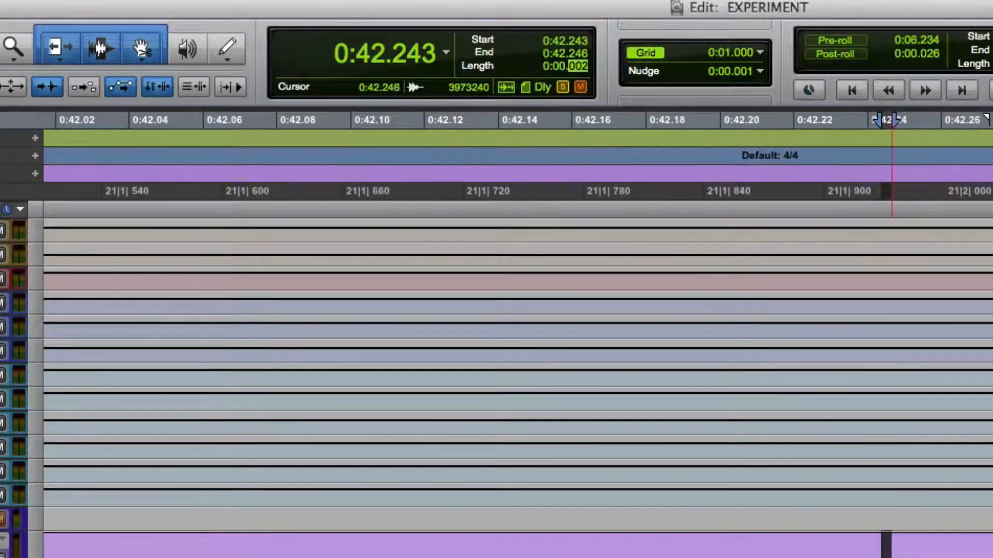
key(super+[)
key(super+[)
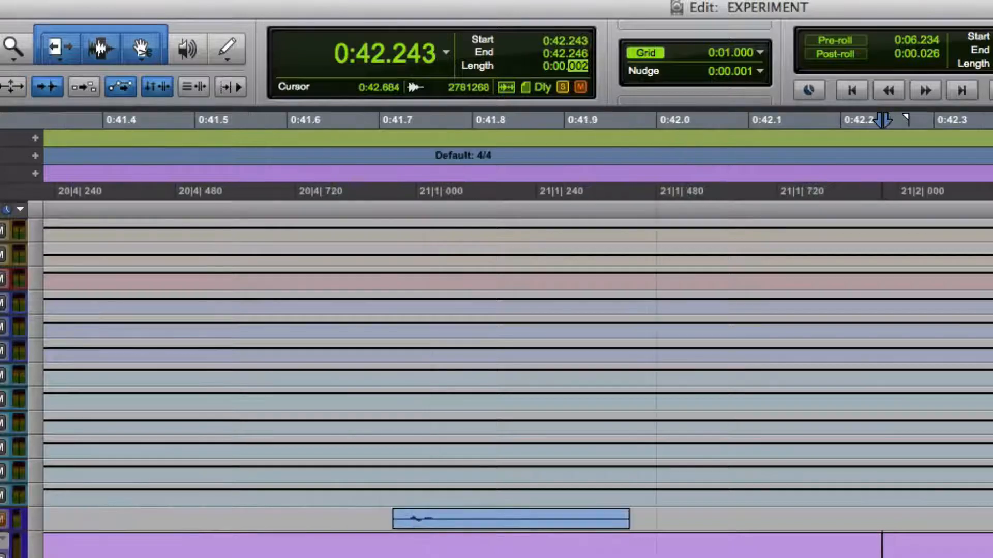
click(782, 556)
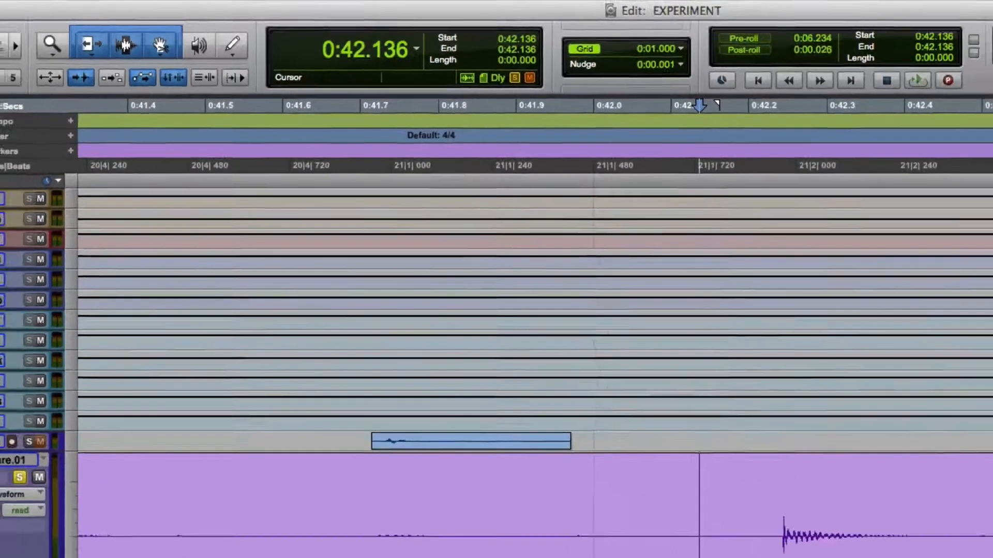
Step: Reopen iZotope Alloy 2 on Snare.01 from the mixer, bypass it, and move its window aside in the Edit window
key(super+=)
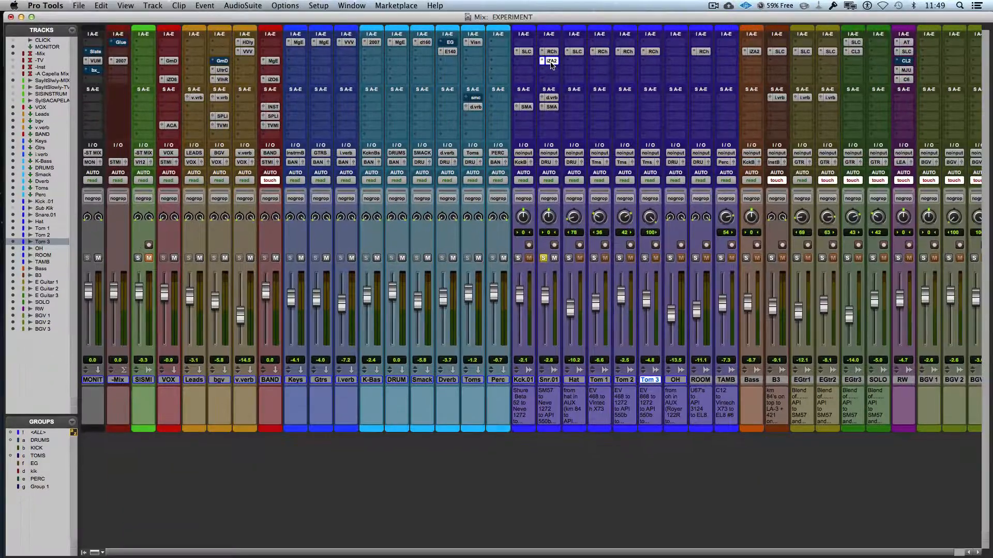
click(552, 61)
super+click(552, 61)
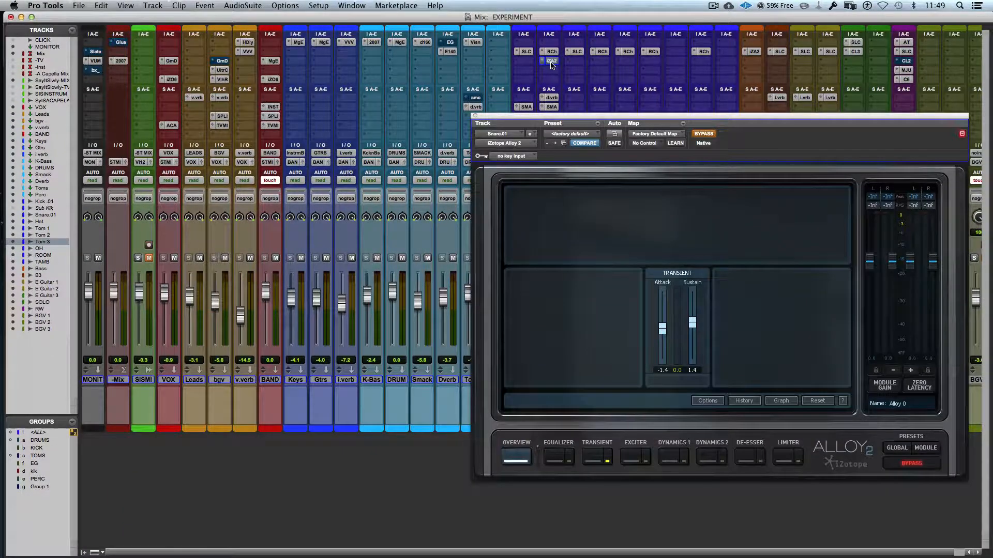
key(super+=)
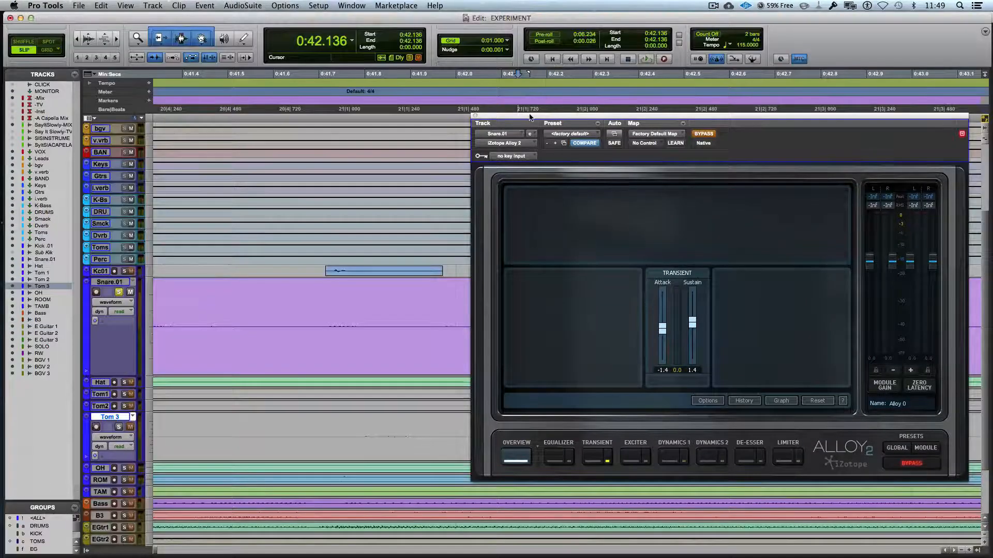
drag(531, 116, 708, 118)
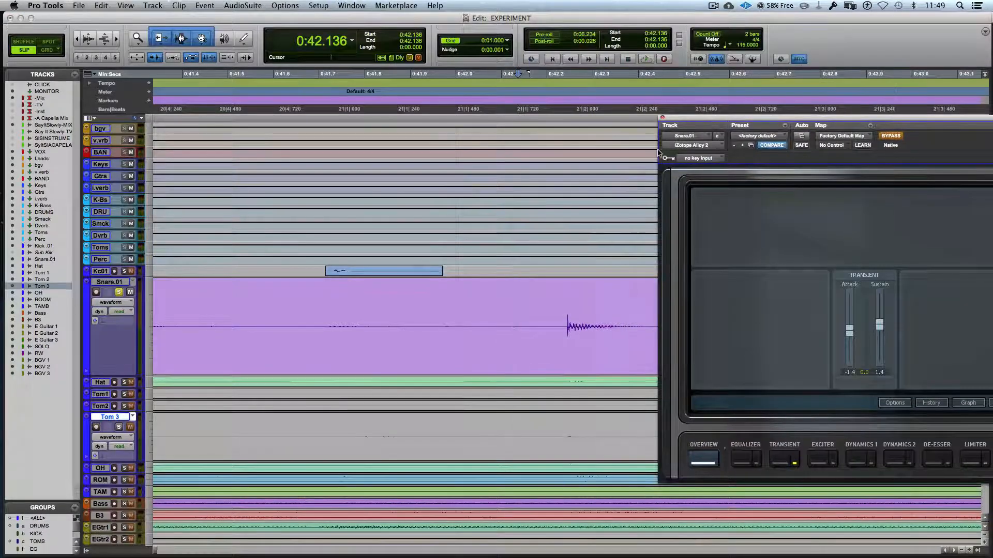
Step: Play the soloed snare from 0:42.136 with Alloy 2 bypassed, and stop playback
key(r)
key(r)
key(r)
key(r)
key(r)
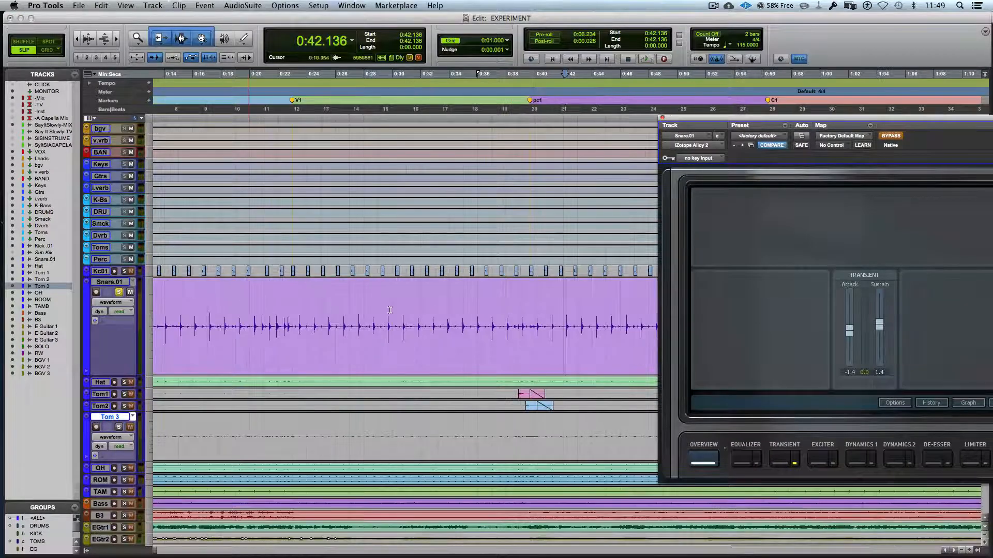
key(space)
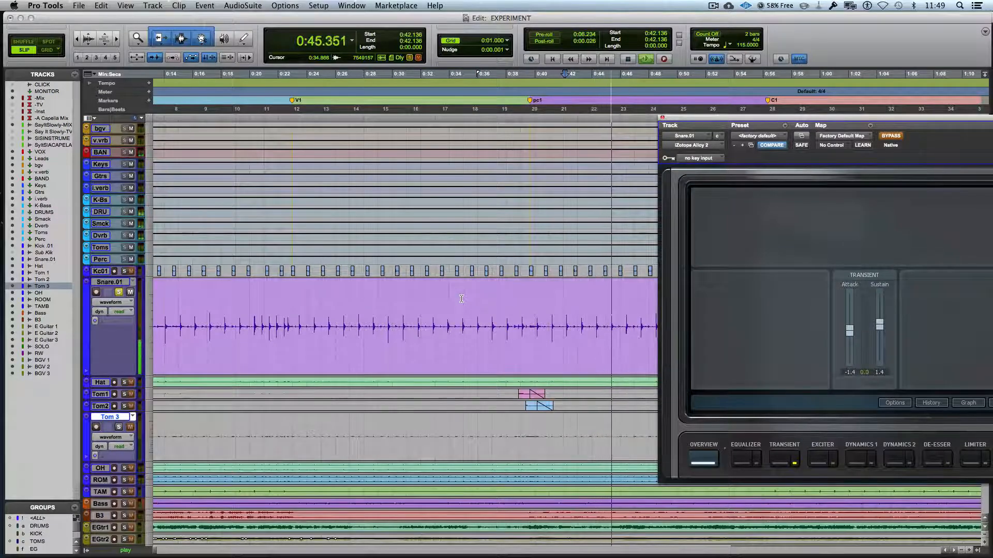
key(space)
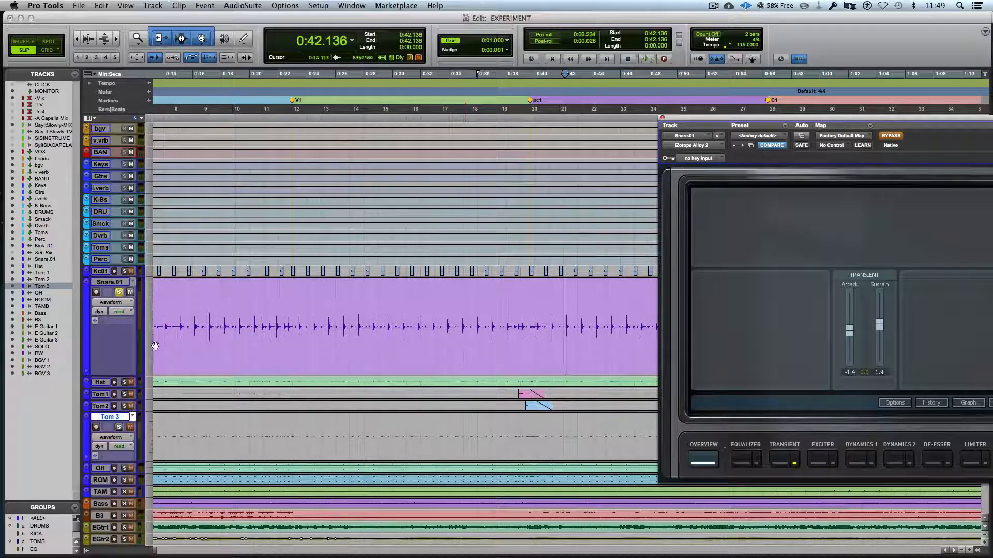
Step: Unsolo the Snare.01 track and play the full mix from about bar 19, then stop playback
click(119, 292)
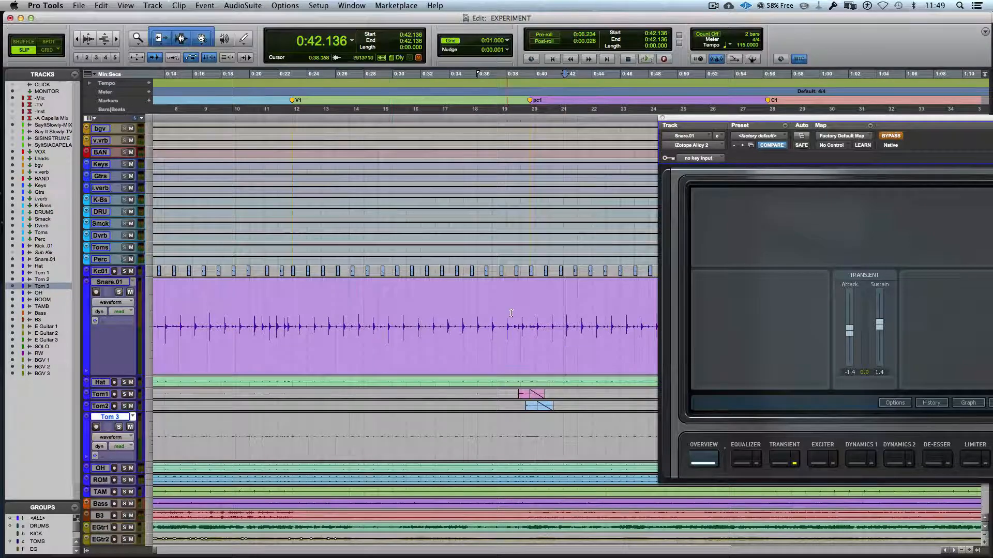
click(504, 308)
scroll(504, 308, up, 4)
key(space)
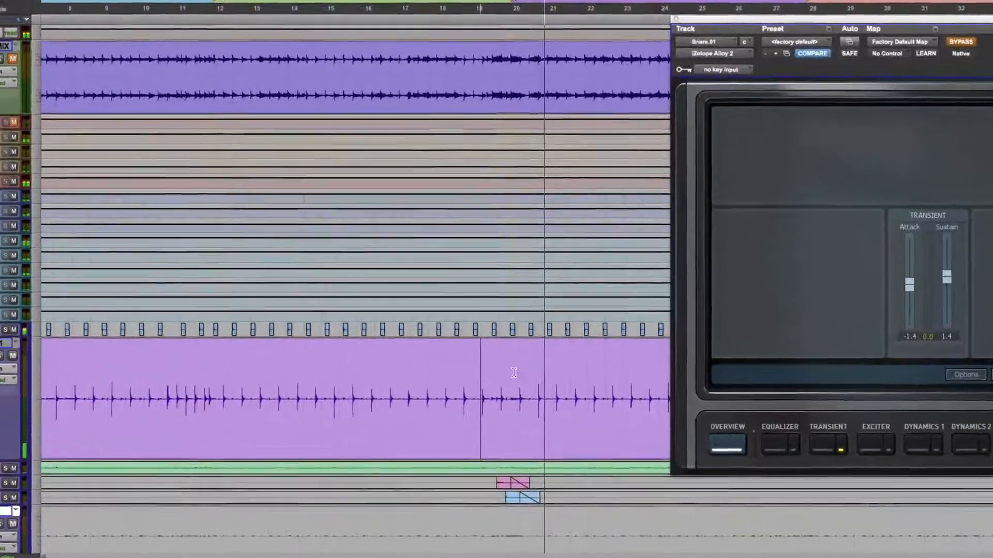
key(space)
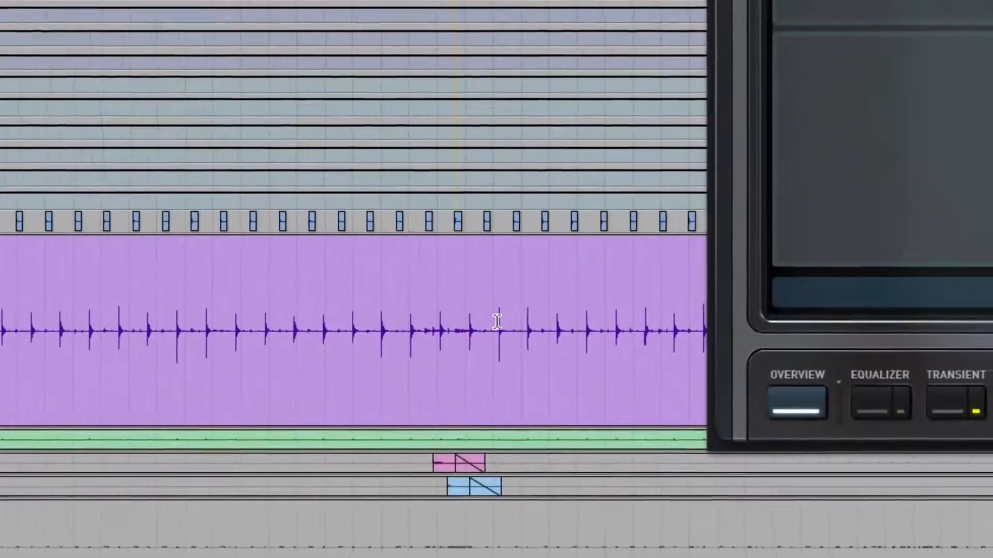
Step: Place the cursor just before the snare hit near the end of the Tom 2 clip and examine the hit's waveform
click(537, 393)
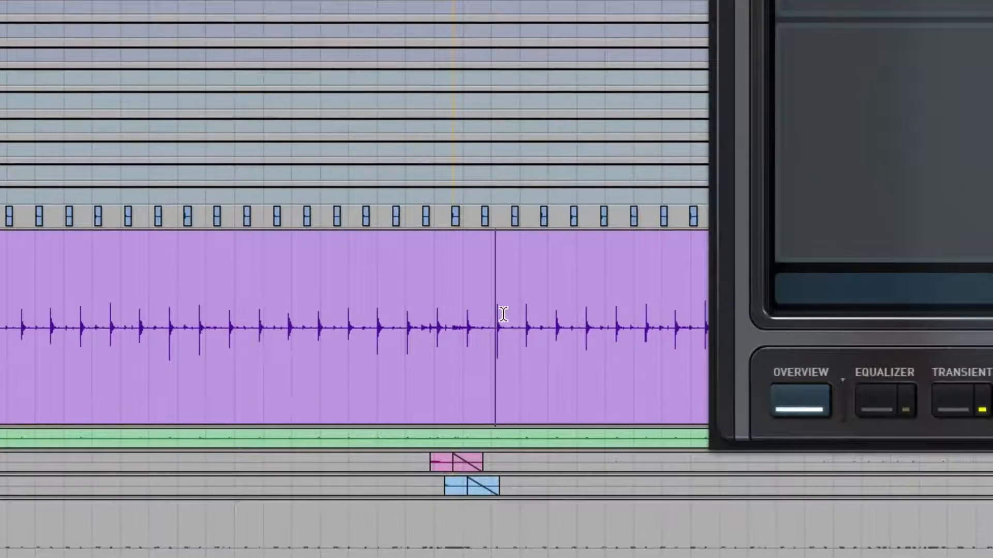
key(t)
key(t)
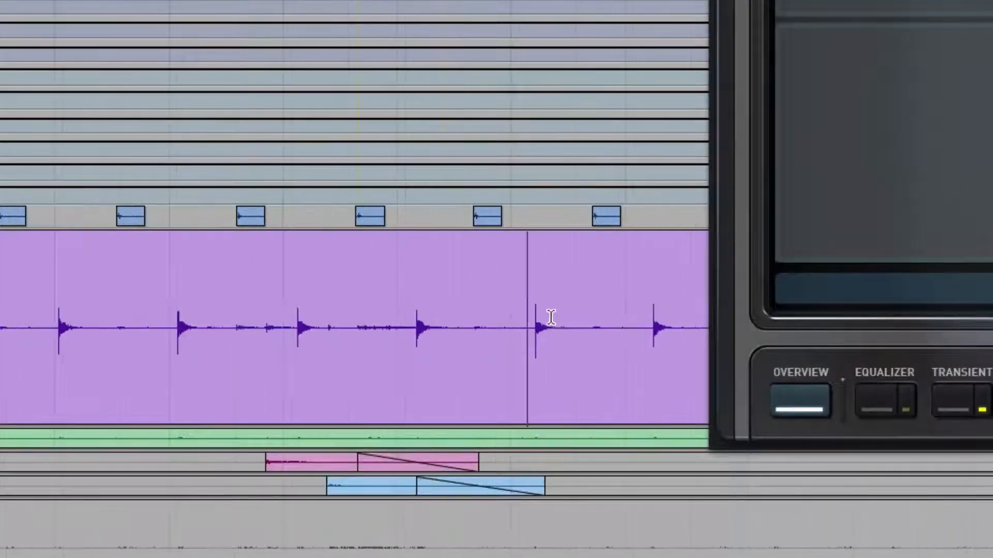
key(t)
key(t)
key(r)
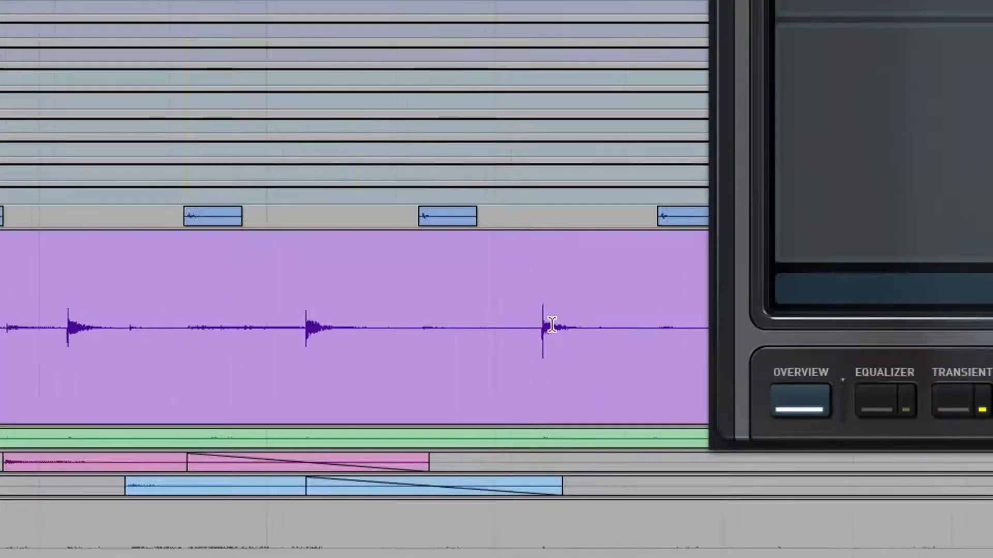
key(r)
key(r)
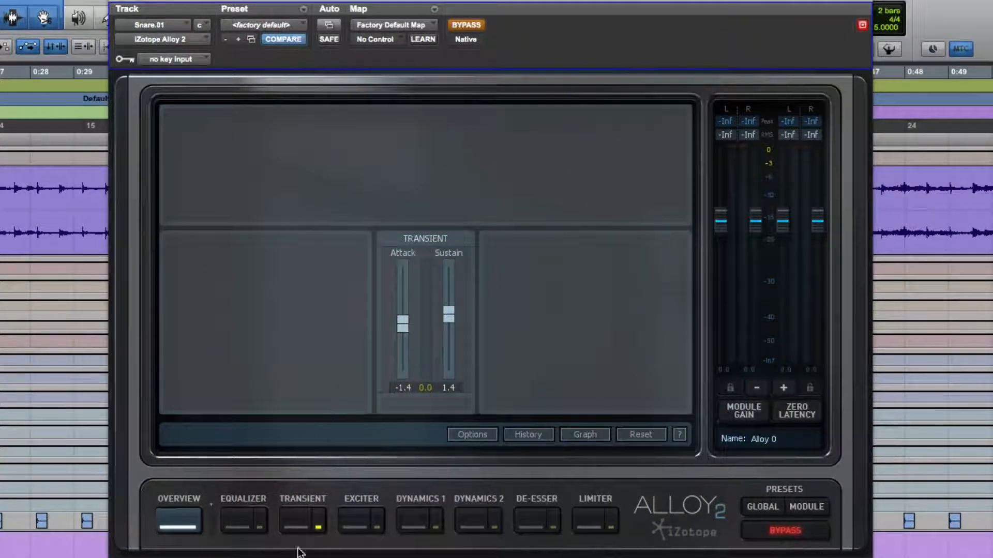
Step: Take Alloy 2 on Snare.01 out of bypass and open the controls of its Transient module, keeping that module enabled
click(319, 527)
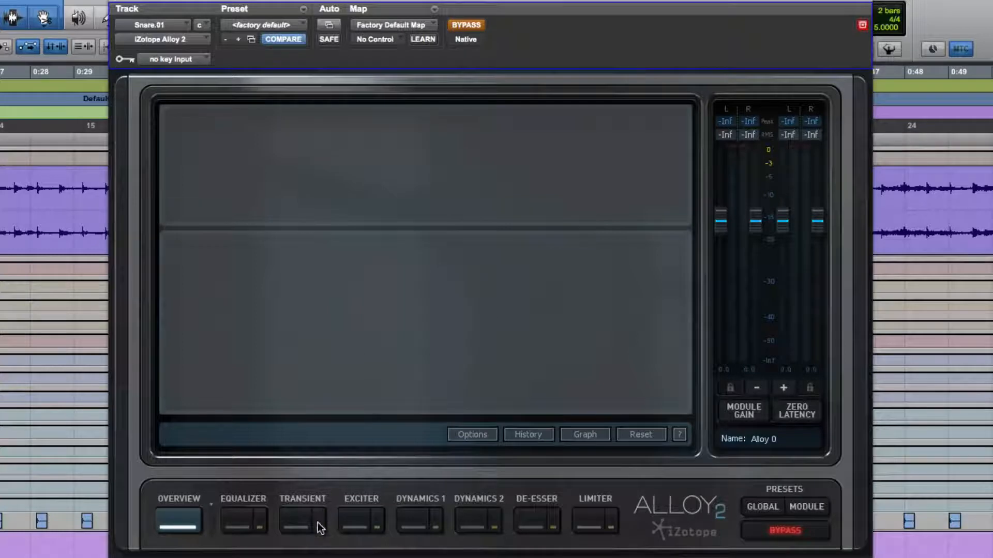
click(319, 527)
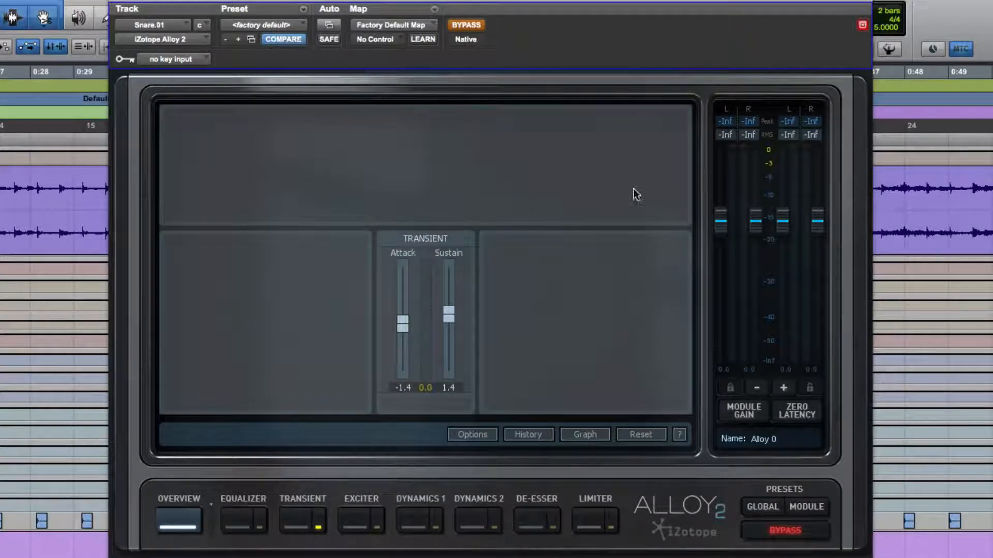
click(466, 24)
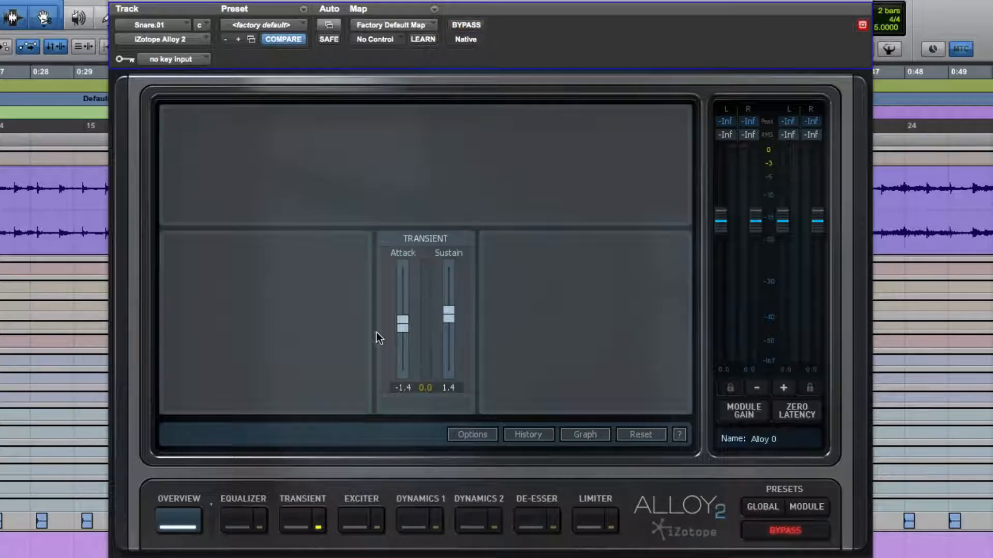
click(297, 526)
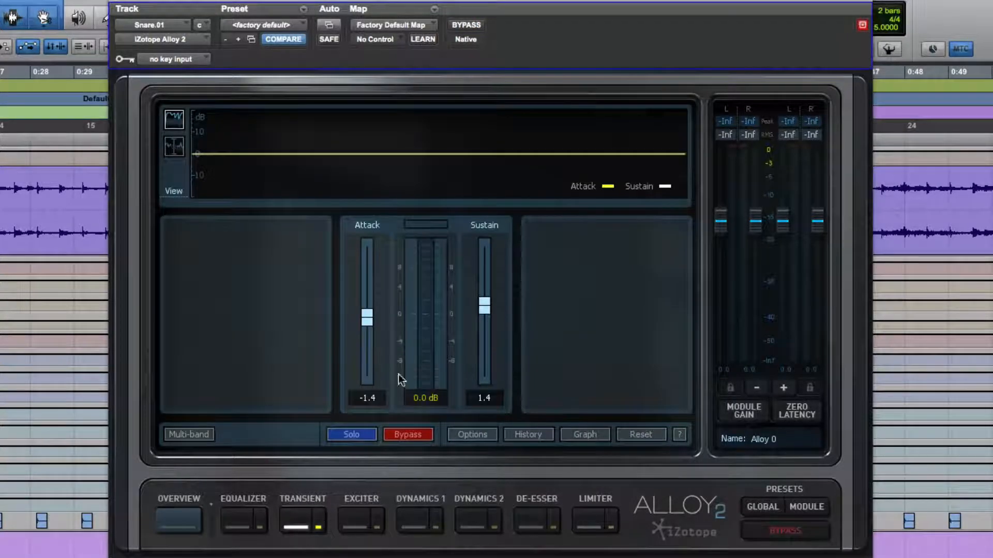
Step: Reset the Transient module's Attack and Sustain to 0.0 and audition the neutral setting
alt+click(368, 320)
alt+click(481, 307)
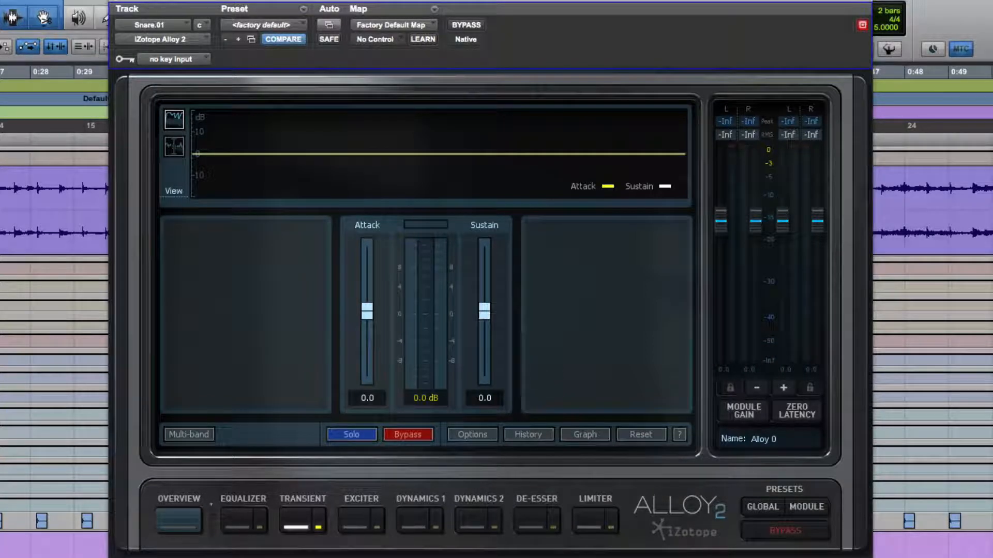
key(space)
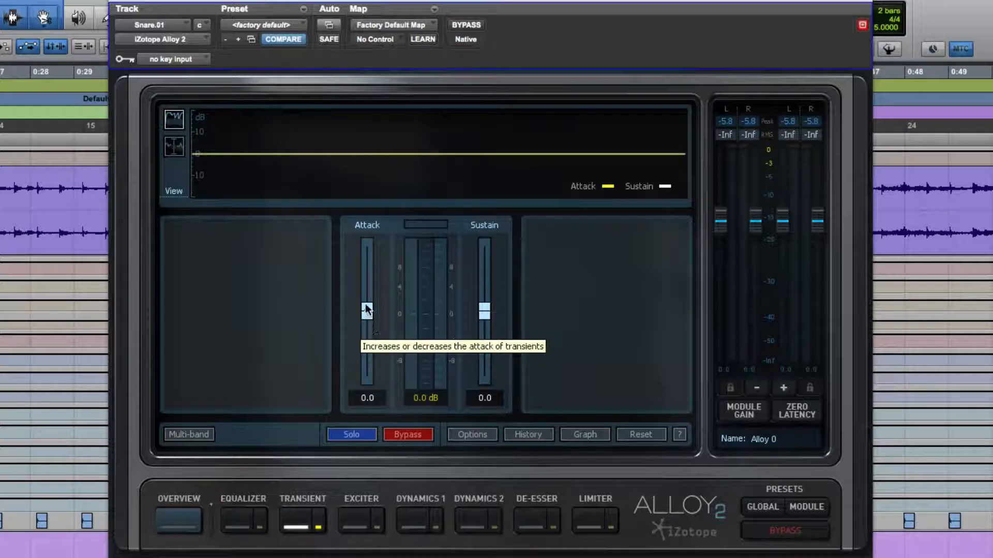
Step: Play the track and set the Transient module's Attack to -1.4 and Sustain to 1.4
key(space)
drag(365, 311, 349, 312)
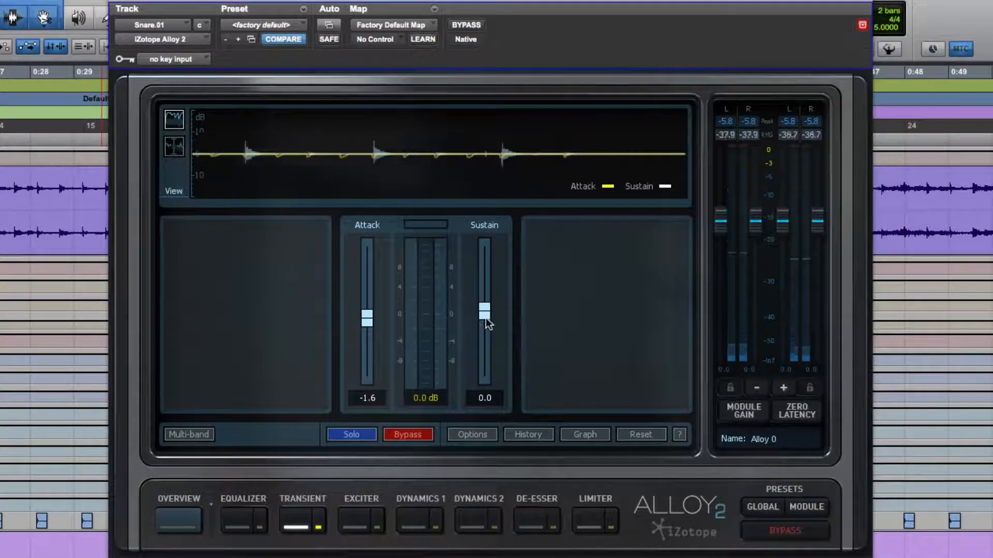
drag(486, 318, 488, 306)
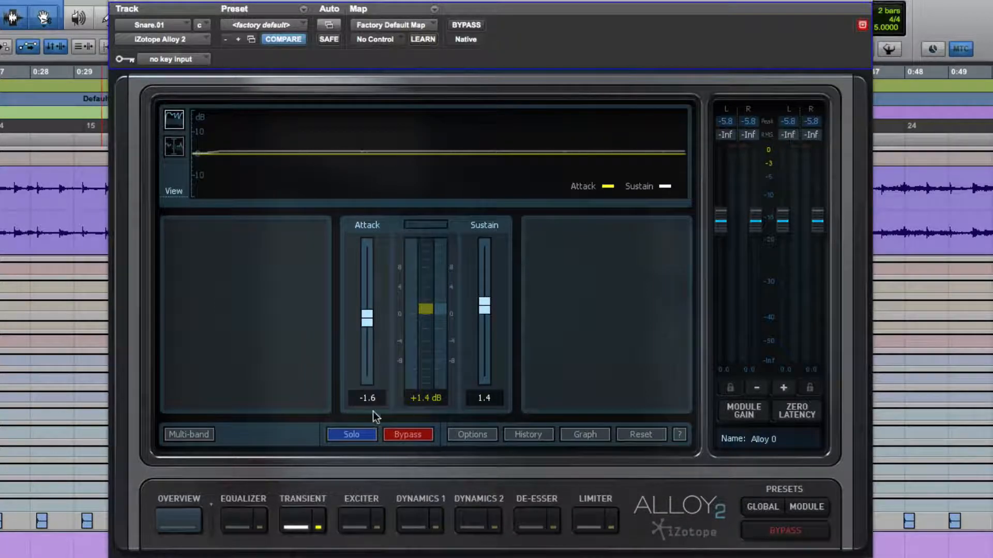
drag(371, 318, 370, 318)
Step: Play the track and compare the shaped snare with the original by toggling Alloy 2's plug-in bypass, ending with it active
key(space)
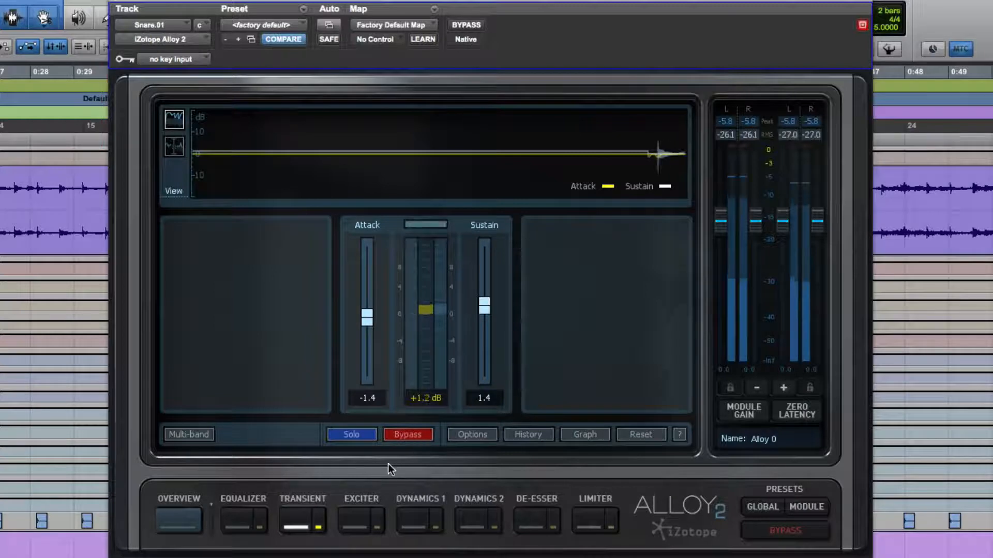
click(465, 24)
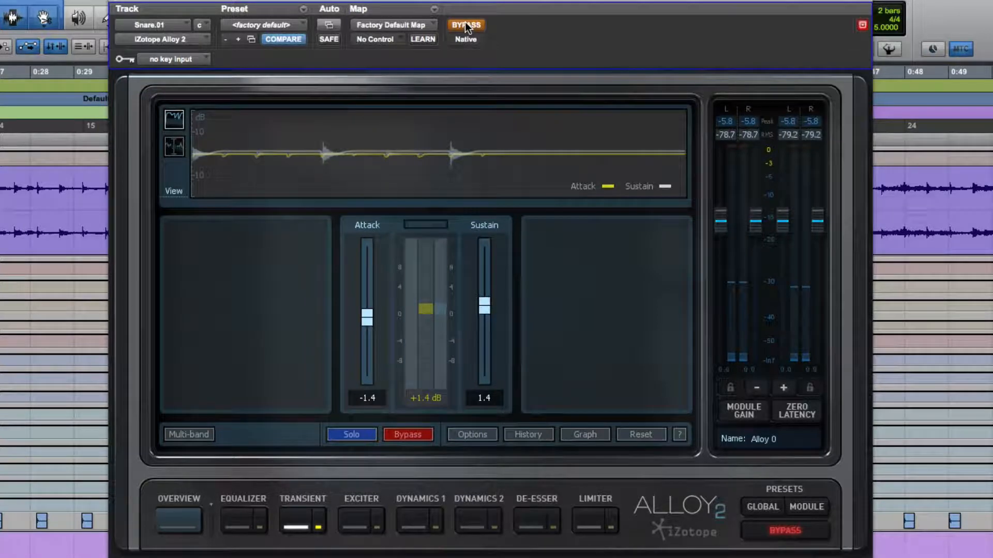
click(464, 24)
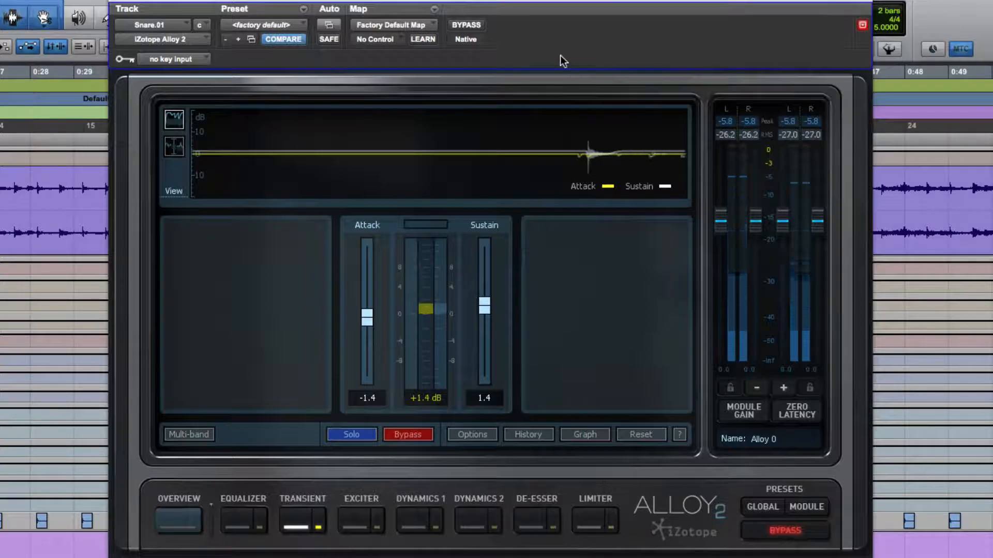
click(466, 25)
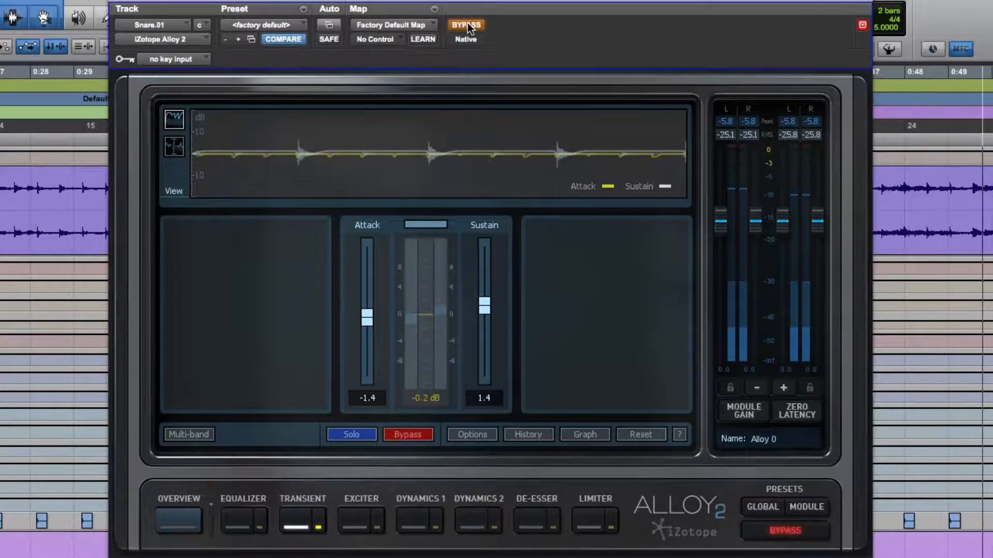
click(467, 24)
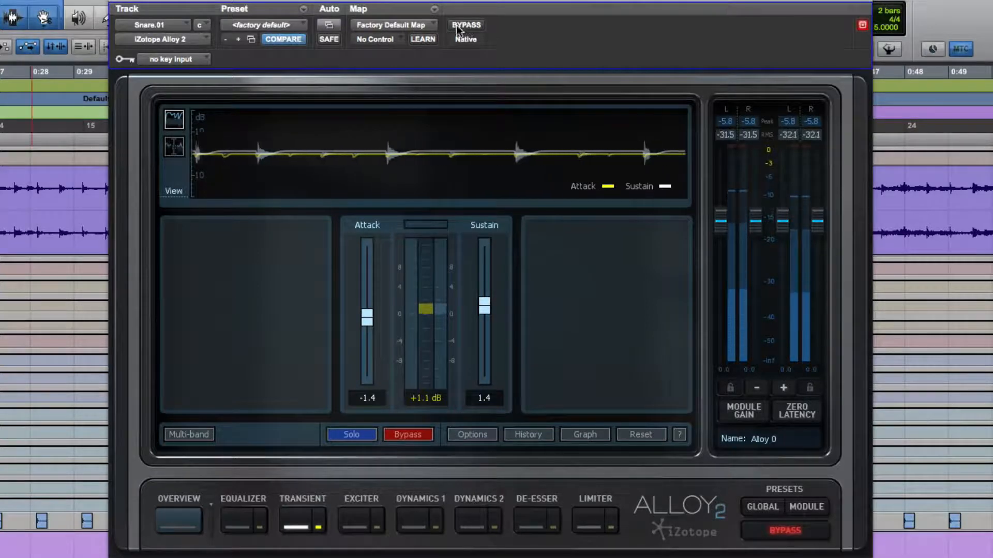
Step: Close the Alloy 2 window, switch to the mixer, and reopen Alloy 2 from the Snr.01 channel's insert
click(117, 1)
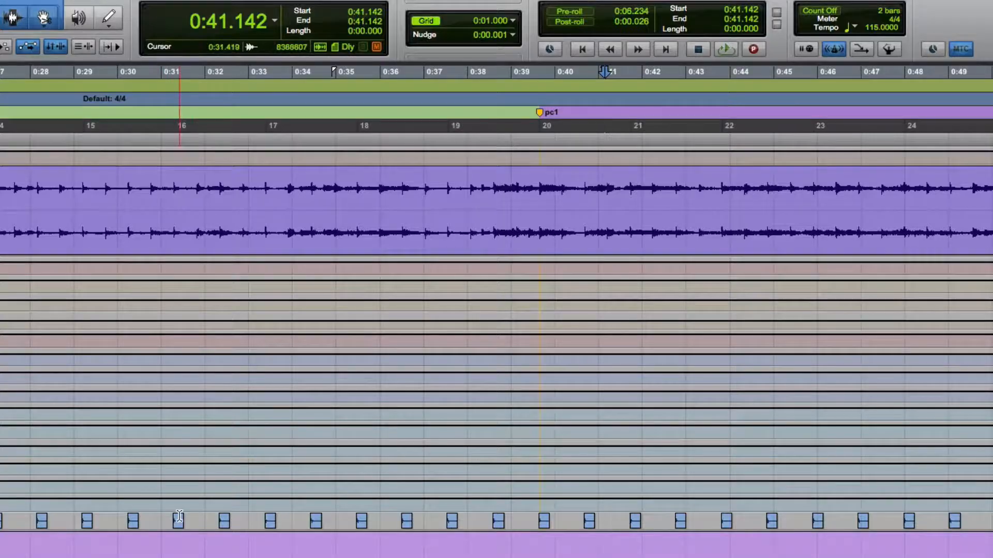
key(super+equal)
click(580, 52)
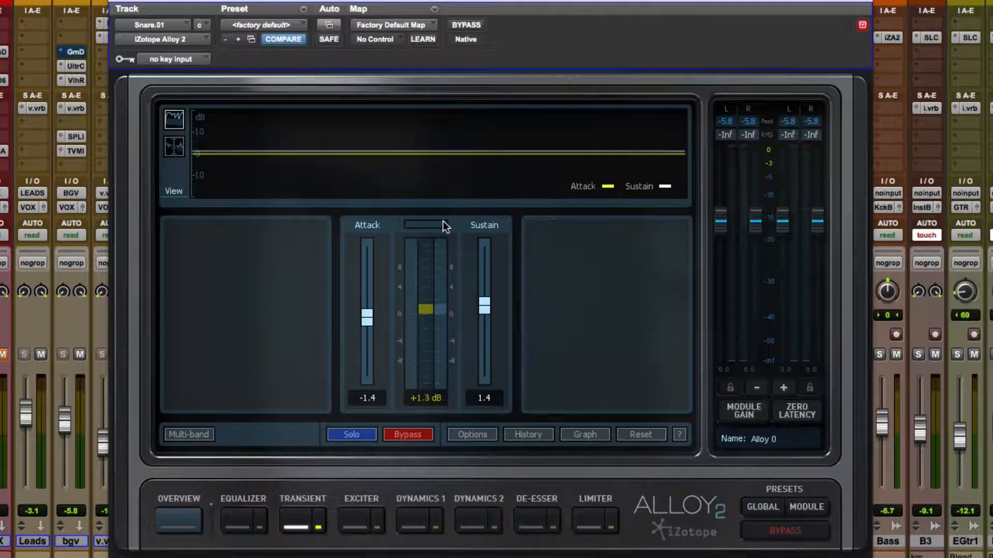
Step: Close Alloy 2, open it again from the Snr.01 insert, and move its window lower over the mixer
click(114, 1)
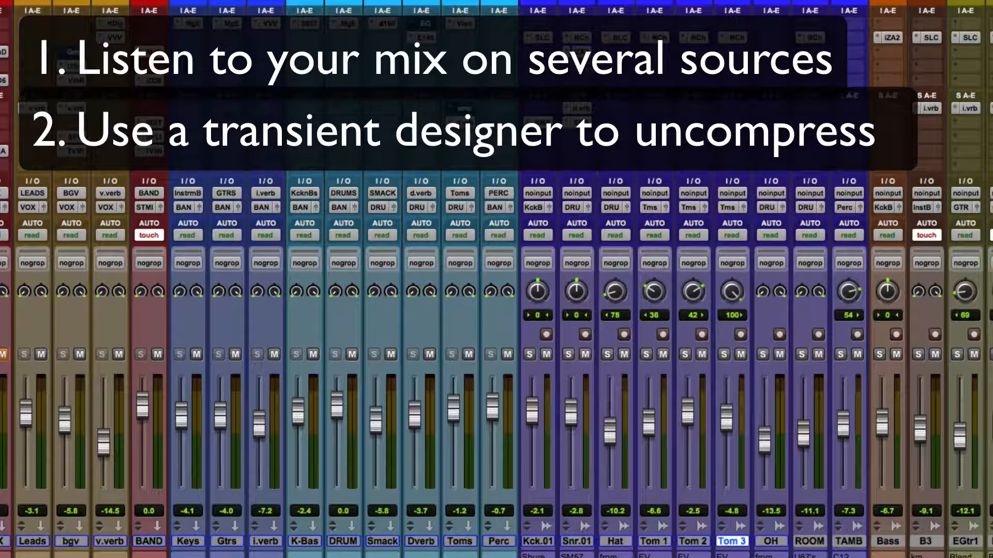
click(577, 51)
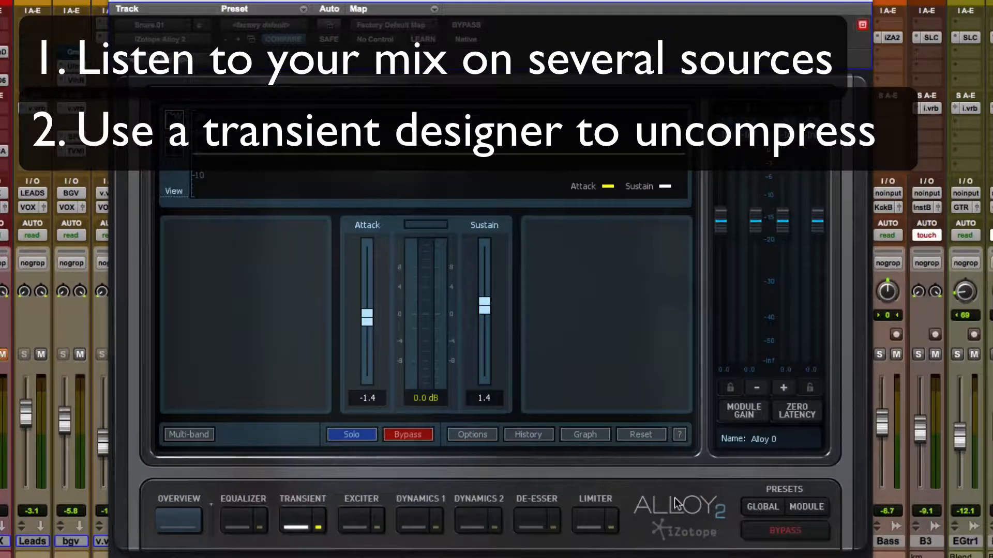
drag(569, 10, 547, 103)
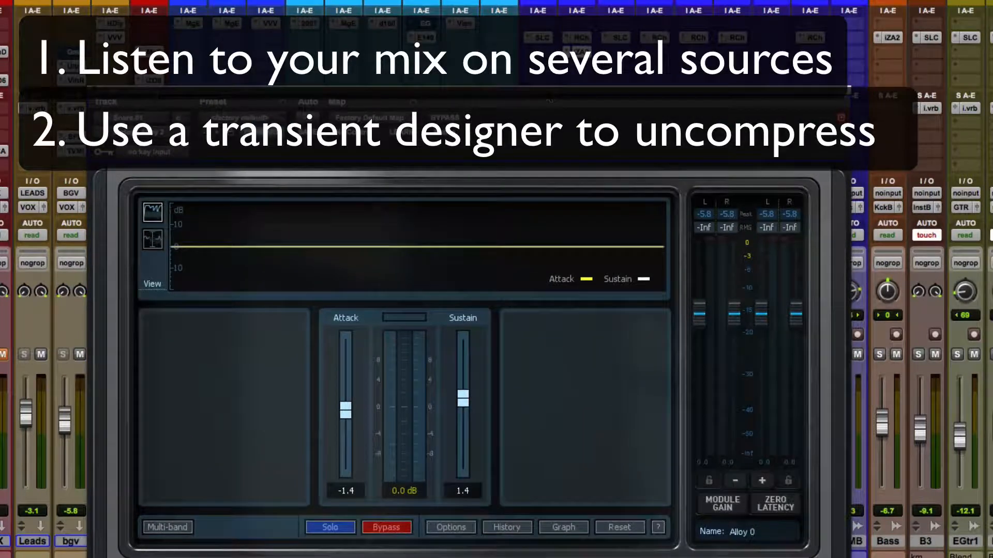